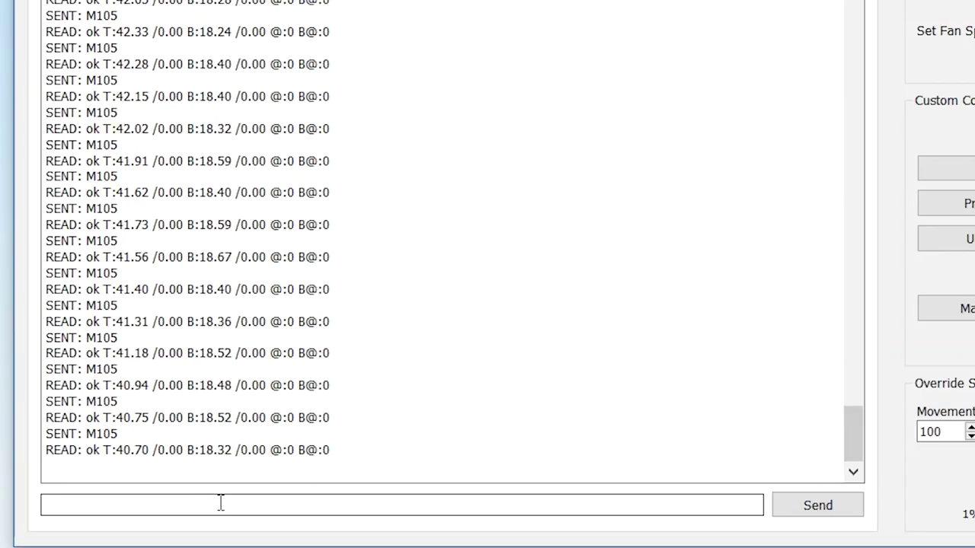
# - Send the PID autotune command M303 E0 S210 C10 to the printer
pyautogui.write('M303')
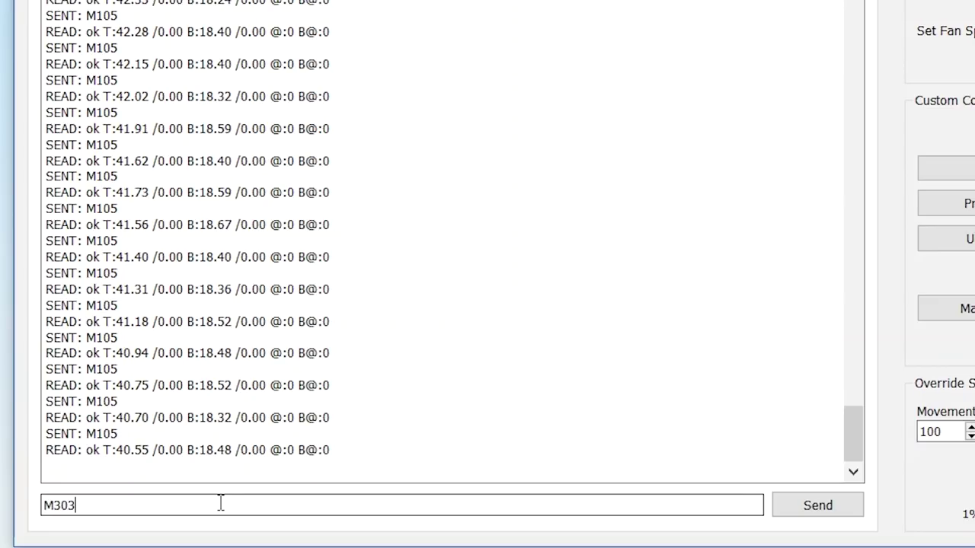
pyautogui.write(' E0')
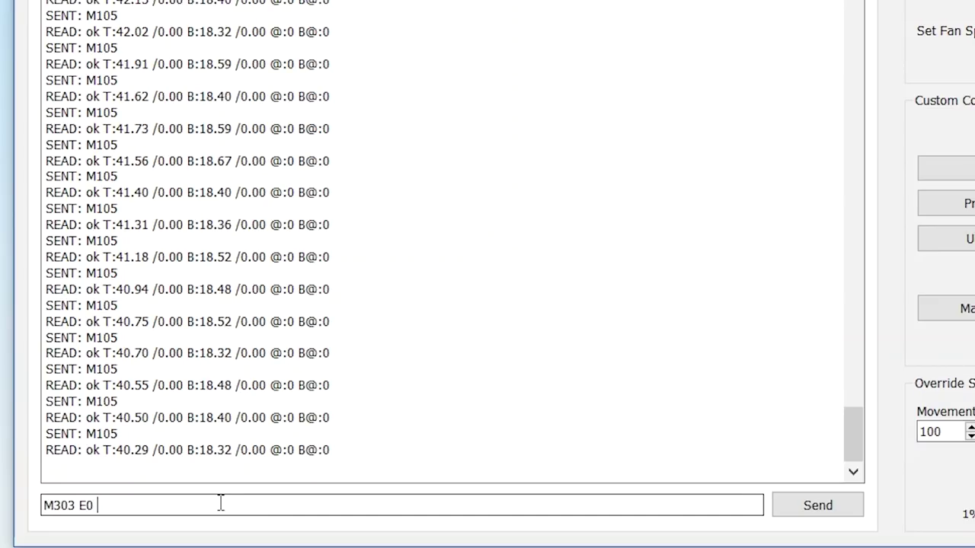
pyautogui.write(' S210')
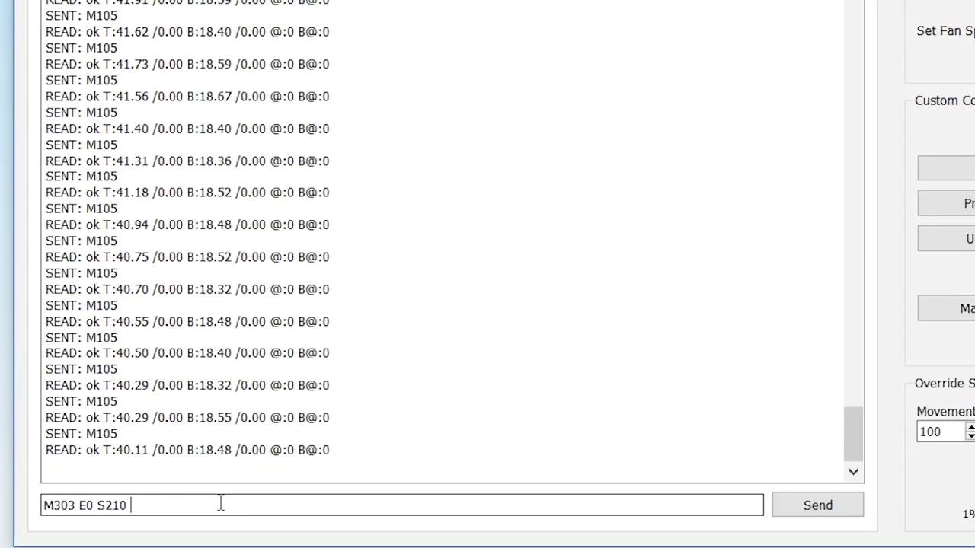
pyautogui.write(' C')
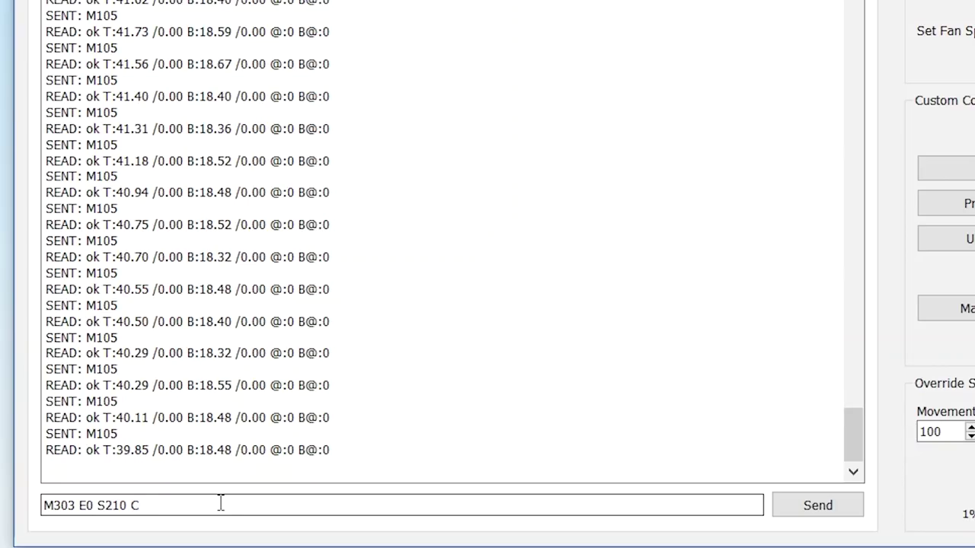
pyautogui.write('10')
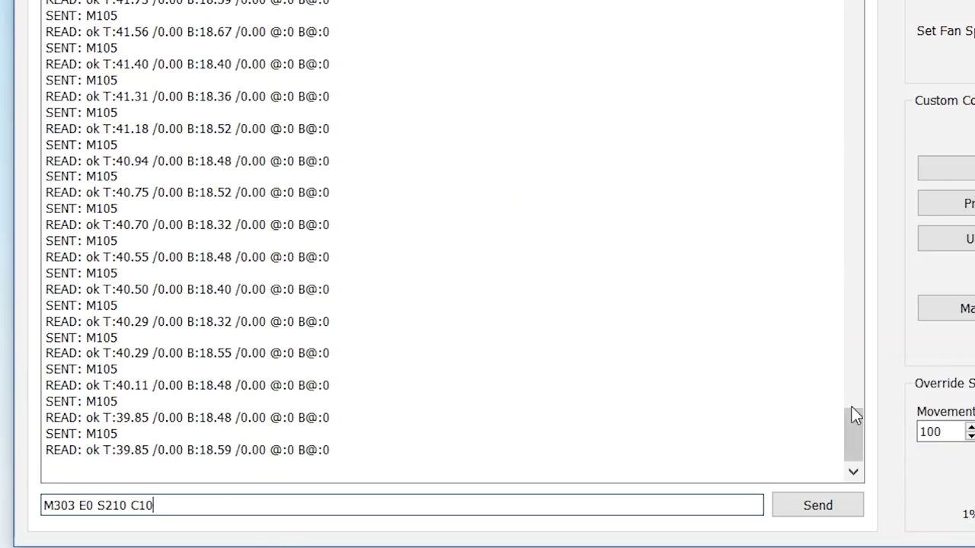
pyautogui.click(831, 512)
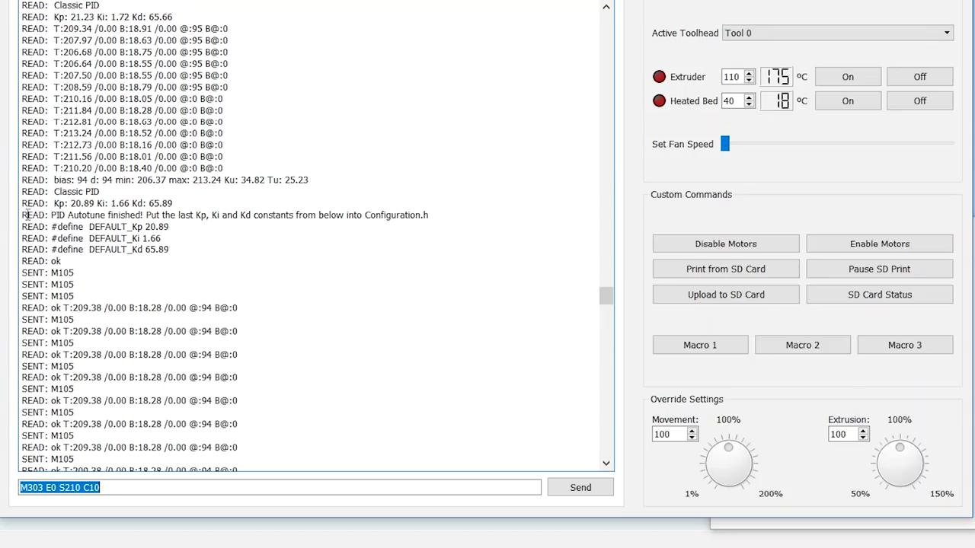
# - Select the Kp 20.89, Ki 1.66, Kd 65.89 autotune result lines in the console log for copying
pyautogui.moveTo(27, 217)
pyautogui.mouseDown()
pyautogui.moveTo(134, 204)
pyautogui.moveTo(201, 252)
pyautogui.moveTo(27, 238)
pyautogui.moveTo(22, 216)
pyautogui.mouseUp()
pyautogui.rightClick(49, 234)
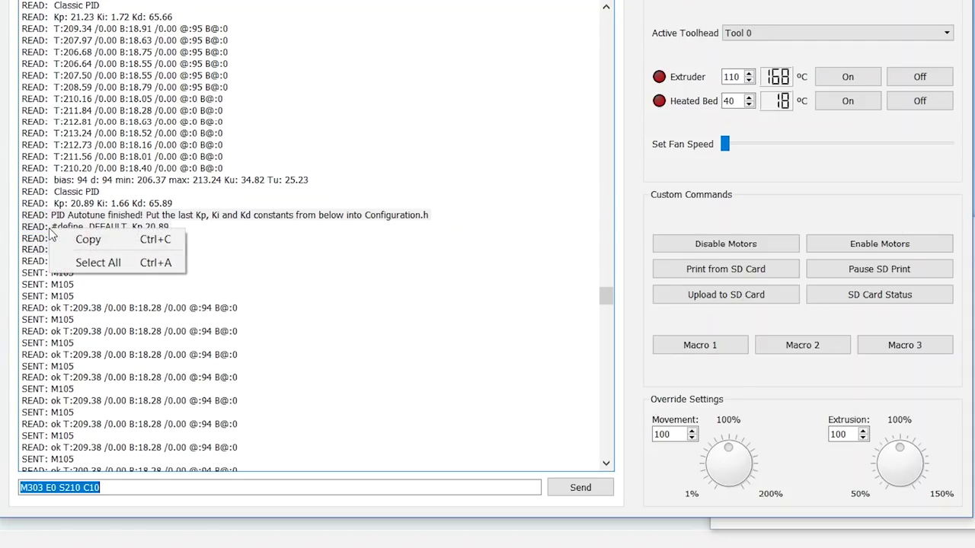
# - Copy the autotune #define lines and paste them into Notepad below the earlier PID settings
pyautogui.click(87, 239)
pyautogui.hotkey('alt', 'Tab')
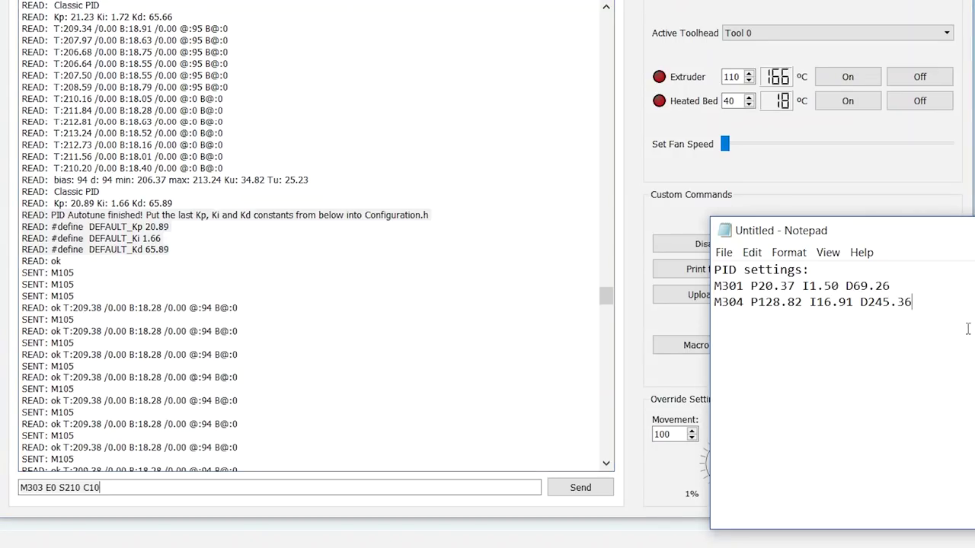
pyautogui.press('Return')
pyautogui.press('Return')
pyautogui.hotkey('ctrl', 'v')
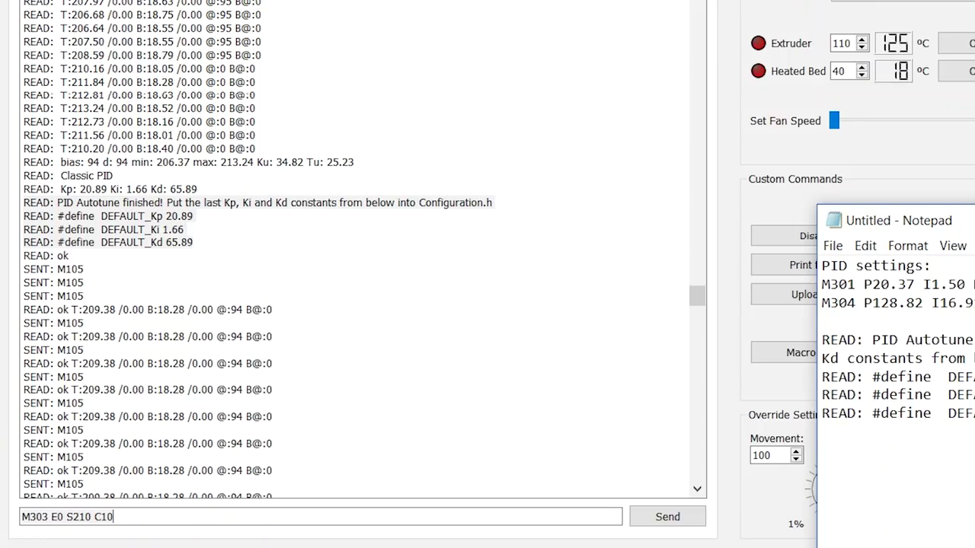
pyautogui.moveTo(697, 297); pyautogui.dragTo(725, 477)
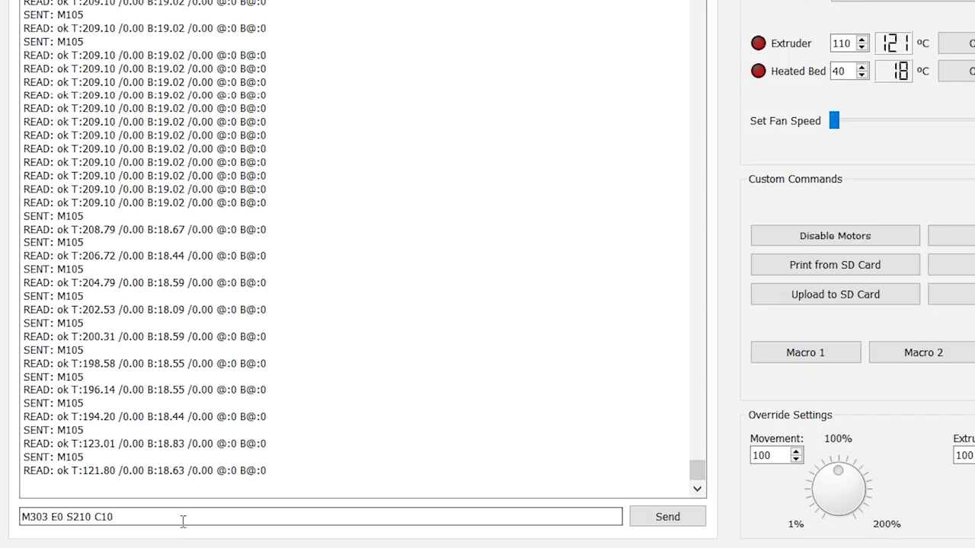
# - Send M301 P20.89 I1.66 D65.89 to apply the new PID gains to the printer
pyautogui.press('BackSpace')
pyautogui.press('BackSpace')
pyautogui.press('BackSpace')
pyautogui.press('BackSpace')
pyautogui.press('BackSpace')
pyautogui.press('BackSpace')
pyautogui.press('BackSpace')
pyautogui.press('BackSpace')
pyautogui.press('BackSpace')
pyautogui.press('BackSpace')
pyautogui.press('BackSpace')
pyautogui.press('BackSpace')
pyautogui.press('BackSpace')
pyautogui.press('BackSpace')
pyautogui.press('BackSpace')
pyautogui.press('BackSpace')
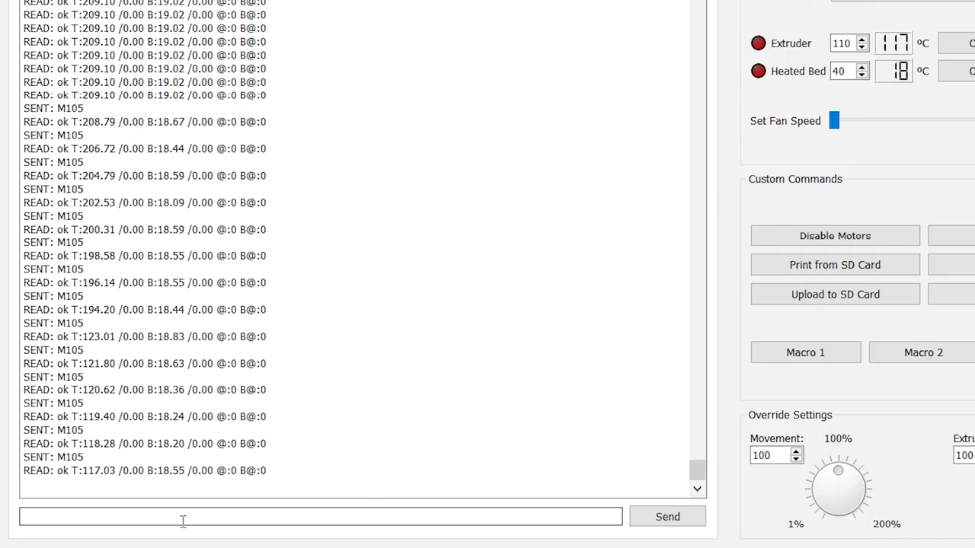
pyautogui.write('M301')
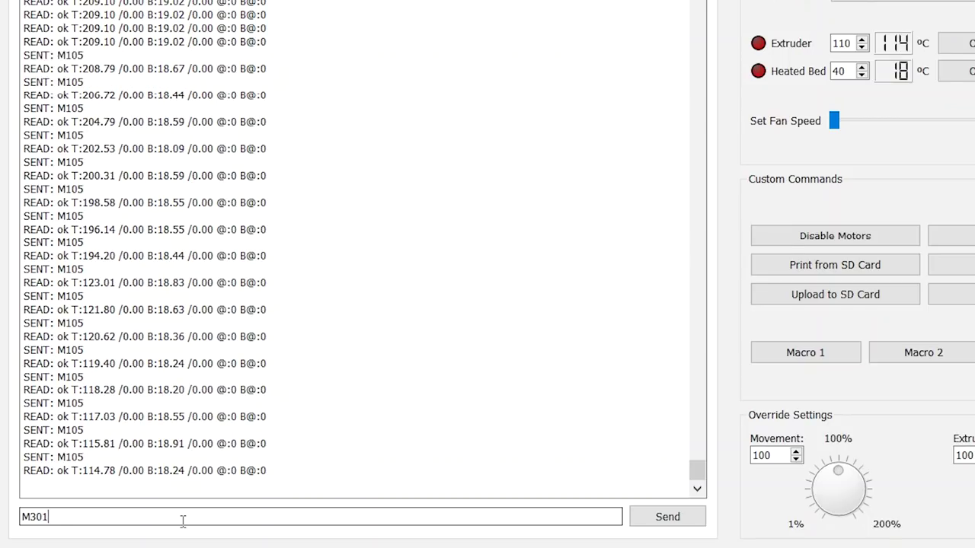
pyautogui.write(' P')
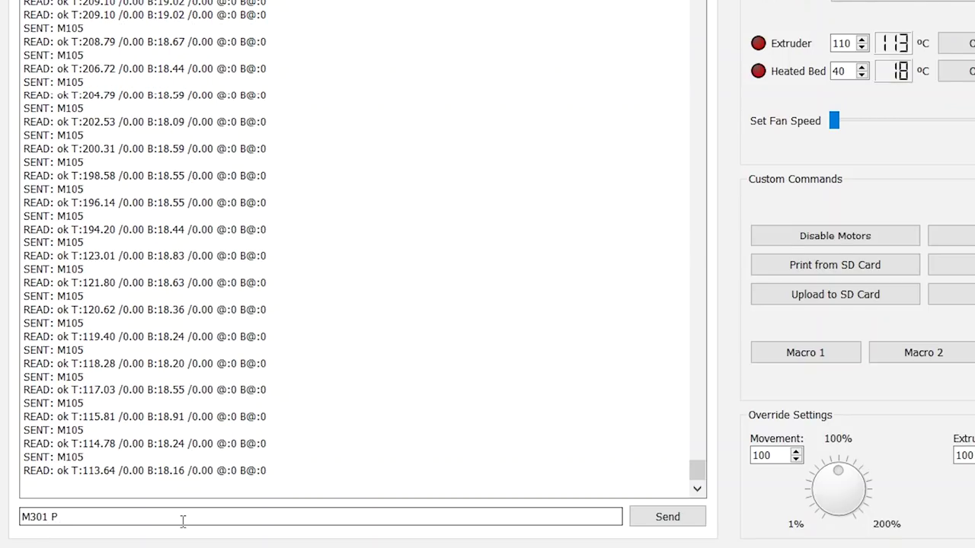
pyautogui.write('20.89')
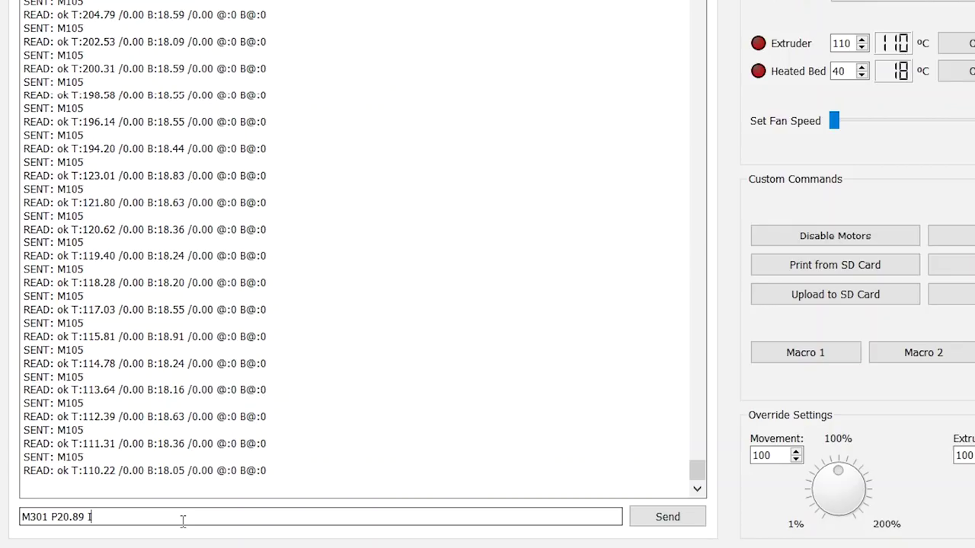
pyautogui.write(' I1.66')
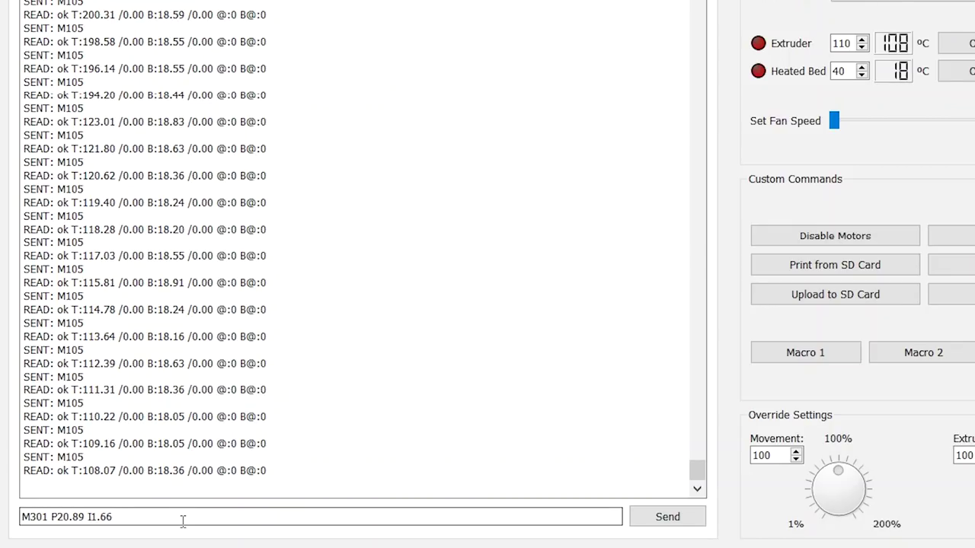
pyautogui.write(' D')
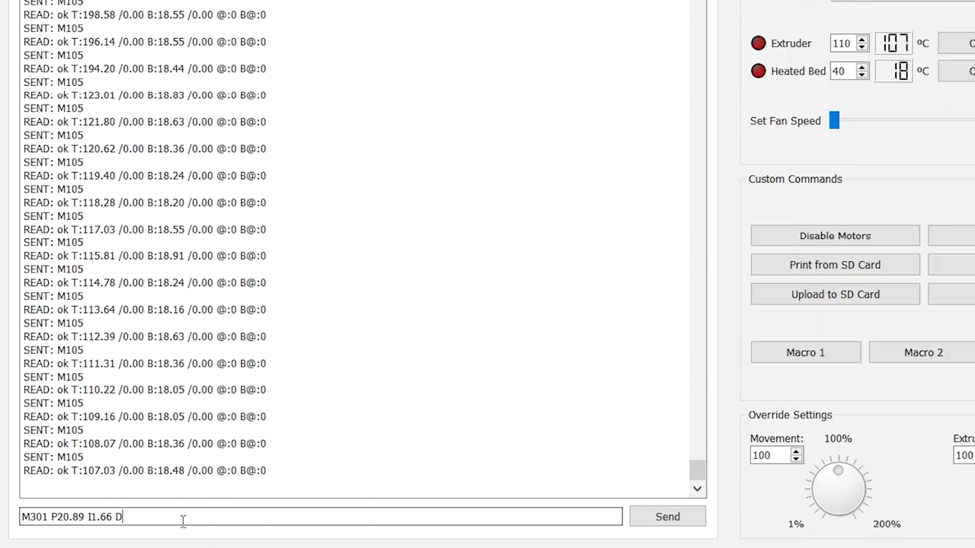
pyautogui.write('65.8')
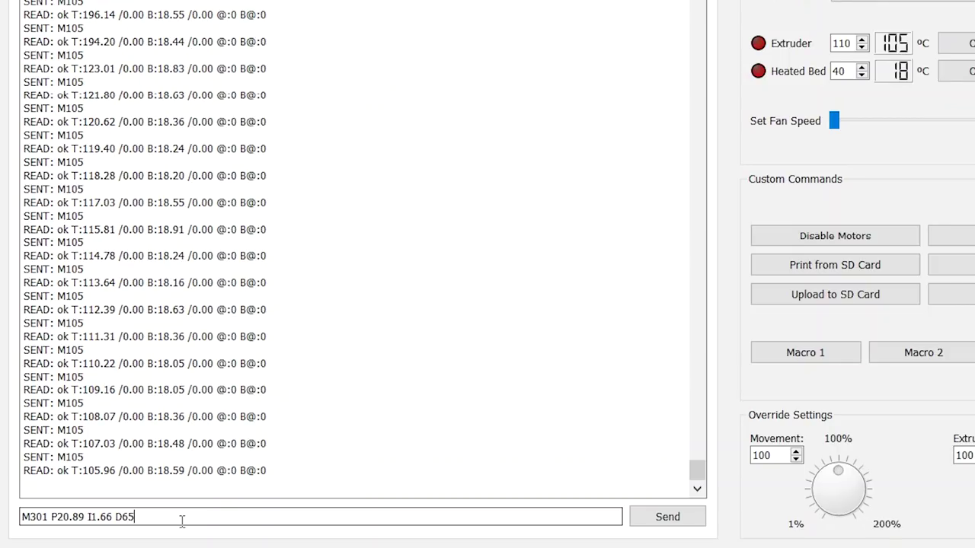
pyautogui.write('9')
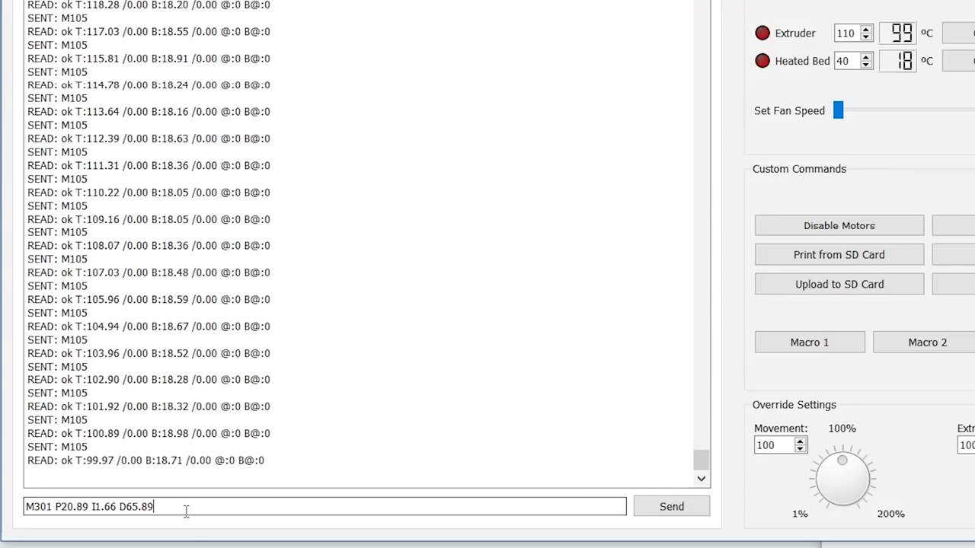
pyautogui.click(670, 507)
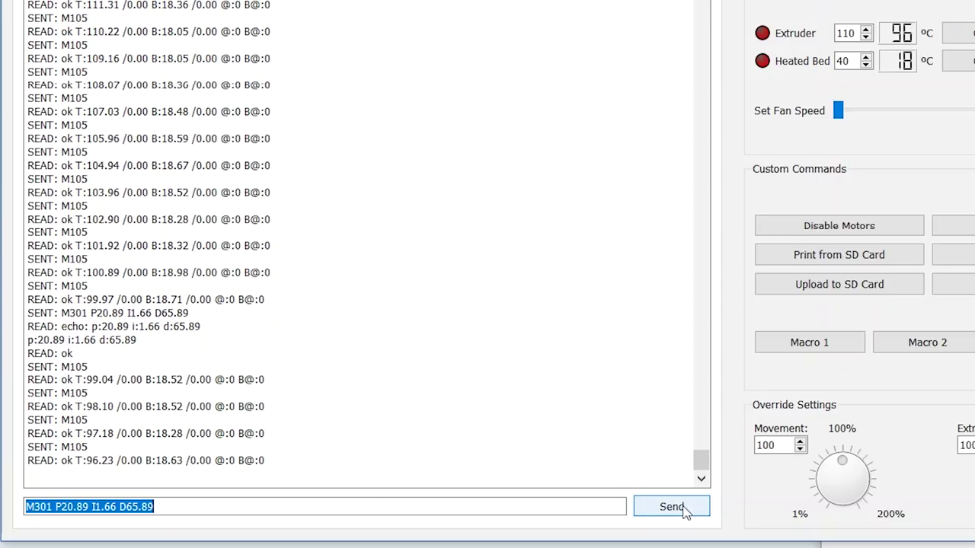
# - Replace the command with M500 and send it so the printer stores the settings
pyautogui.click(174, 510)
pyautogui.moveTo(174, 512); pyautogui.dragTo(28, 509)
pyautogui.press('BackSpace')
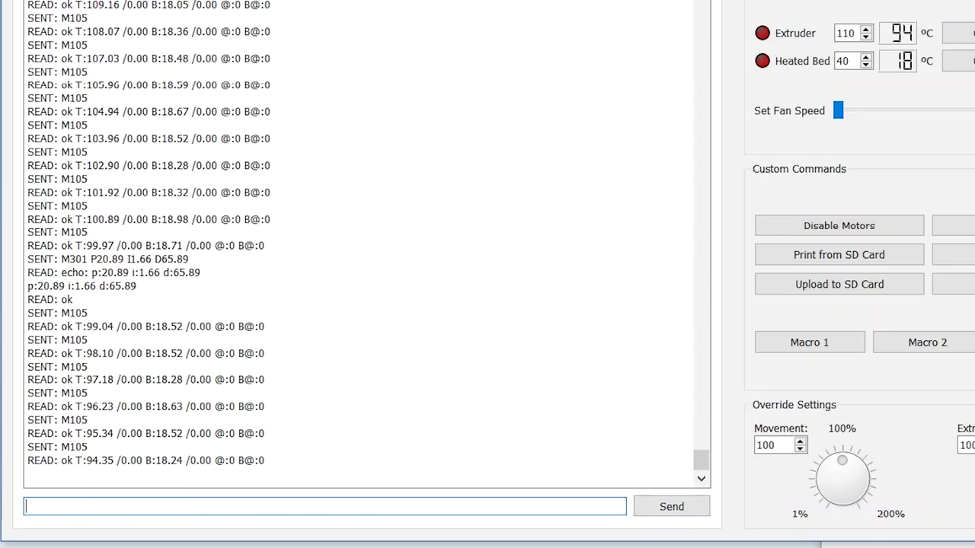
pyautogui.write('M500')
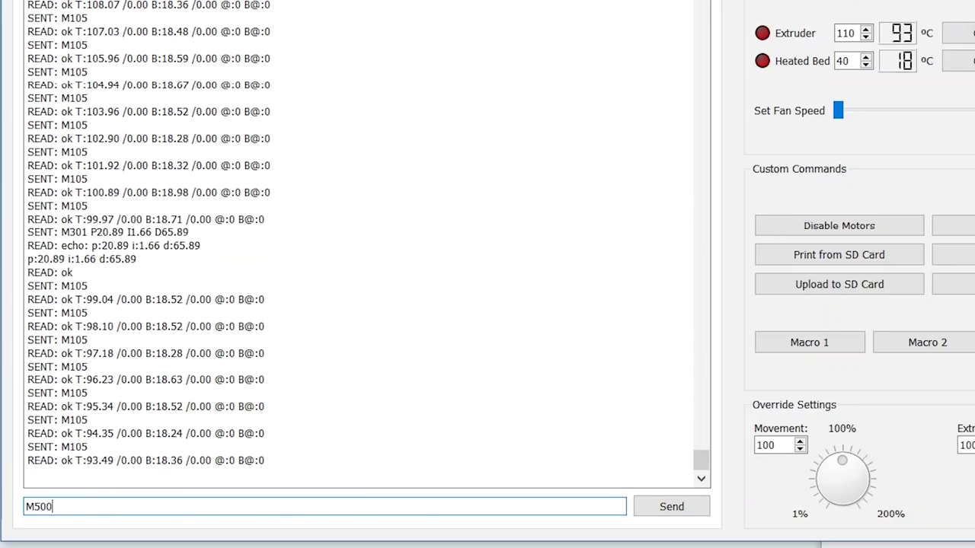
pyautogui.click(662, 513)
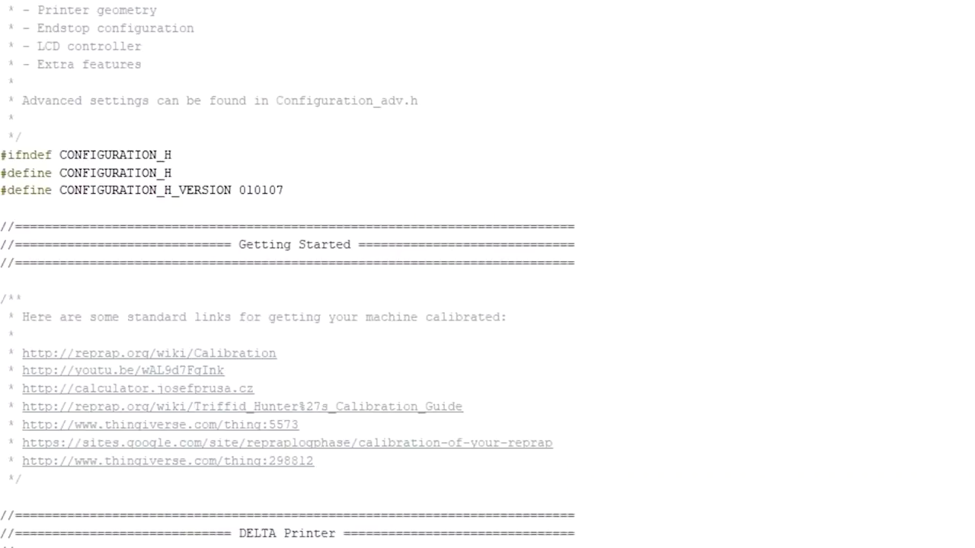
# - Scroll Configuration.h to the DEFAULT_Kp/Ki/Kd defines and erase the old Kp decimals
pyautogui.scroll(-20, 488, 274)
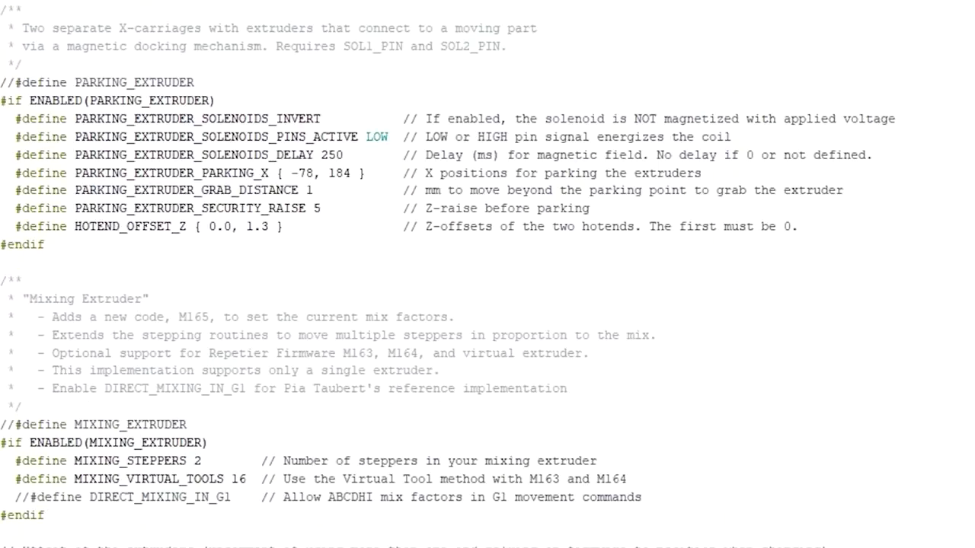
pyautogui.scroll(-20, 487, 275)
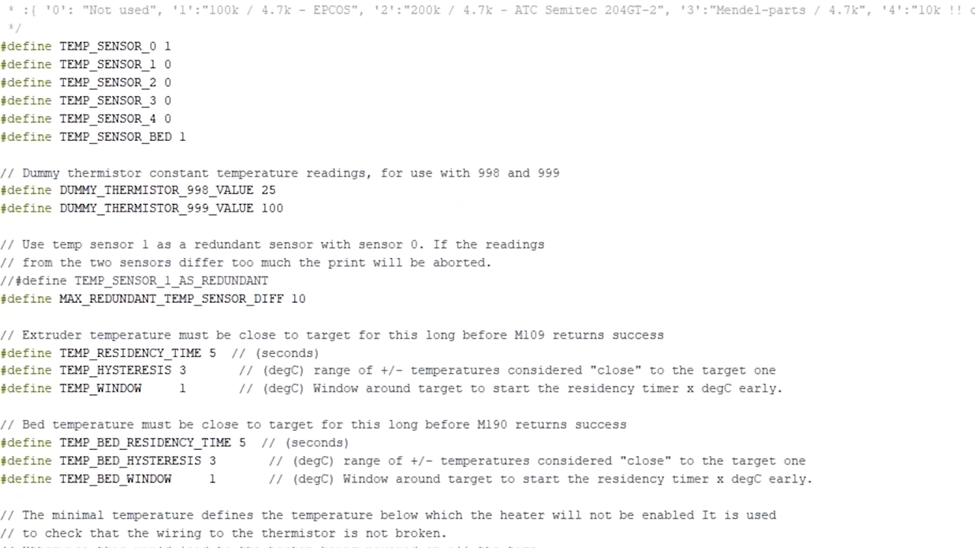
pyautogui.scroll(-17, 487, 275)
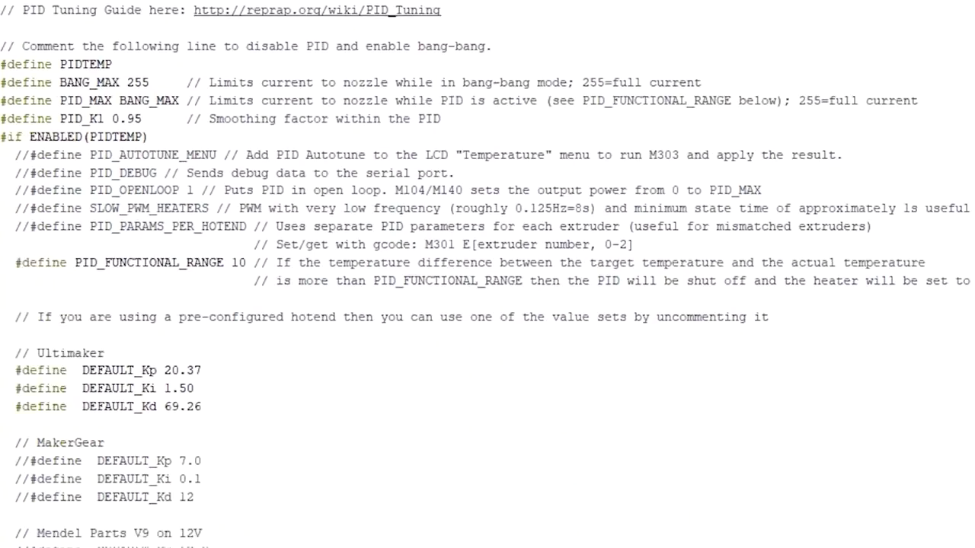
pyautogui.scroll(-1, 487, 275)
pyautogui.scroll(-2, 487, 274)
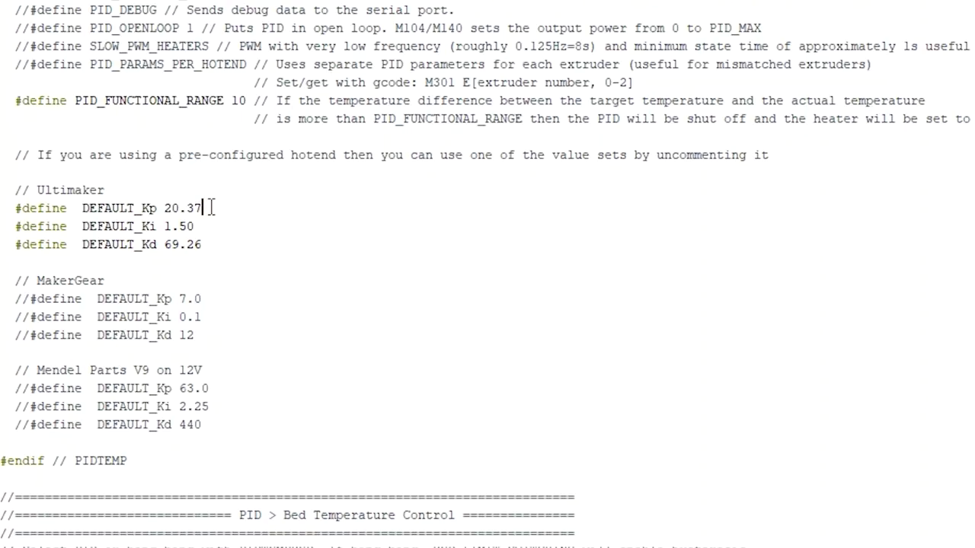
pyautogui.press('BackSpace')
pyautogui.press('BackSpace')
# - Change DEFAULT_Kp, DEFAULT_Ki and DEFAULT_Kd in Configuration.h to 20.89, 1.66 and 65.89
pyautogui.write('89')
pyautogui.click(206, 225)
pyautogui.press('BackSpace')
pyautogui.press('BackSpace')
pyautogui.write('66')
pyautogui.click(214, 245)
pyautogui.press('BackSpace')
pyautogui.press('BackSpace')
pyautogui.press('BackSpace')
pyautogui.press('BackSpace')
pyautogui.write('5.89')
pyautogui.click(426, 286)
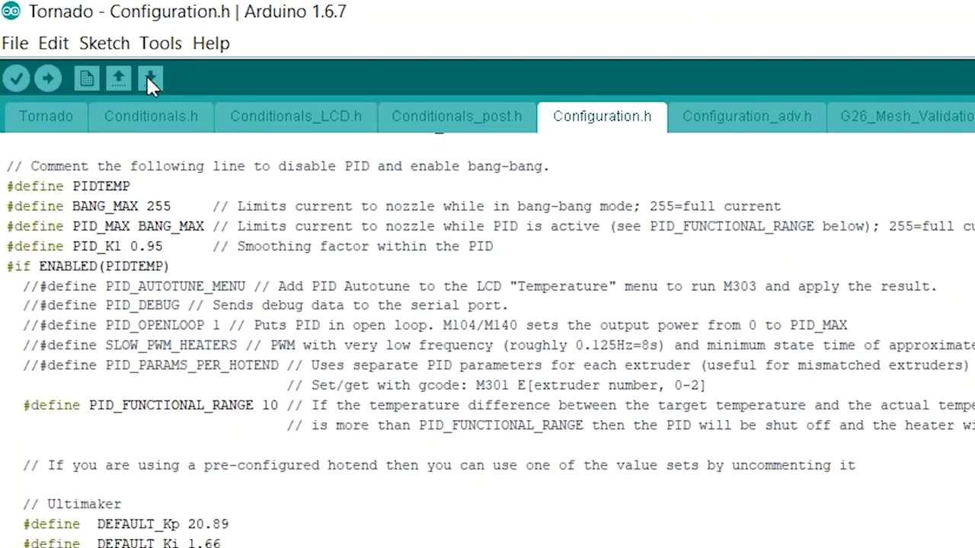
pyautogui.click(16, 43)
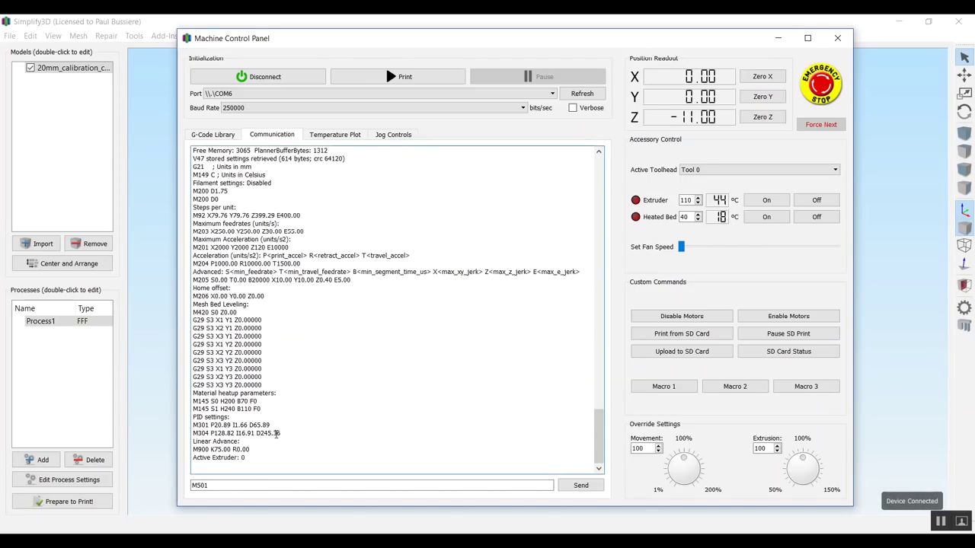
# - Resend the M501 settings report and highlight the M301 P20.89 I1.66 D65.89 PID line in the log
pyautogui.click(573, 107)
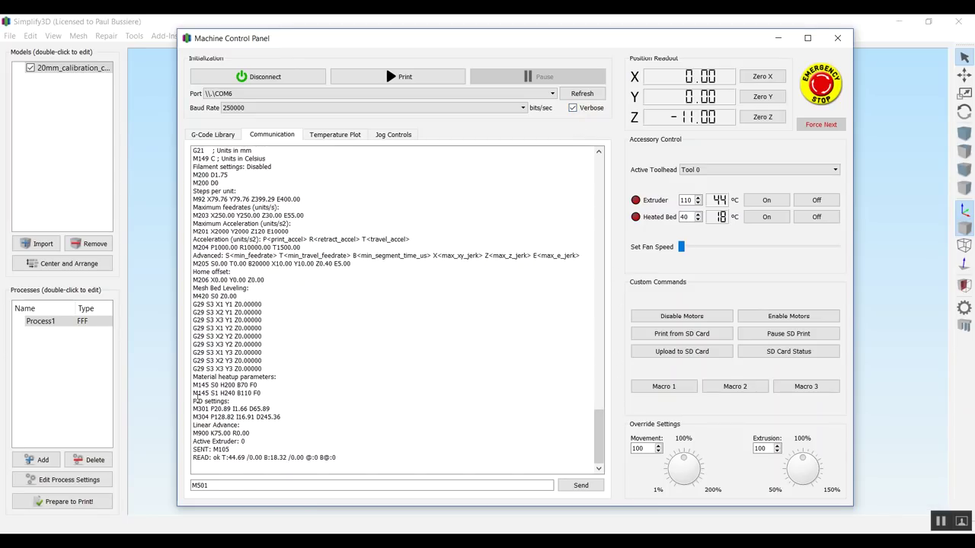
pyautogui.moveTo(274, 394); pyautogui.dragTo(193, 381)
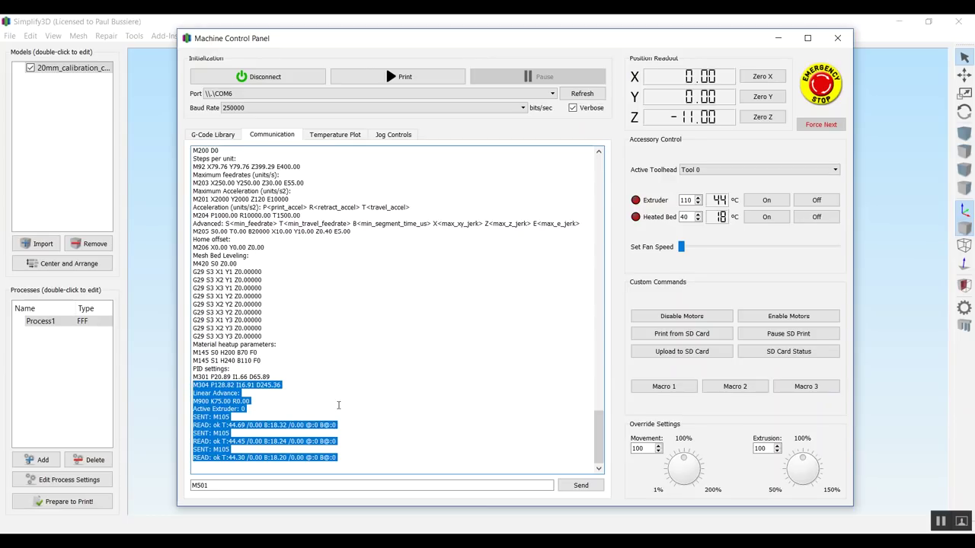
pyautogui.click(338, 405)
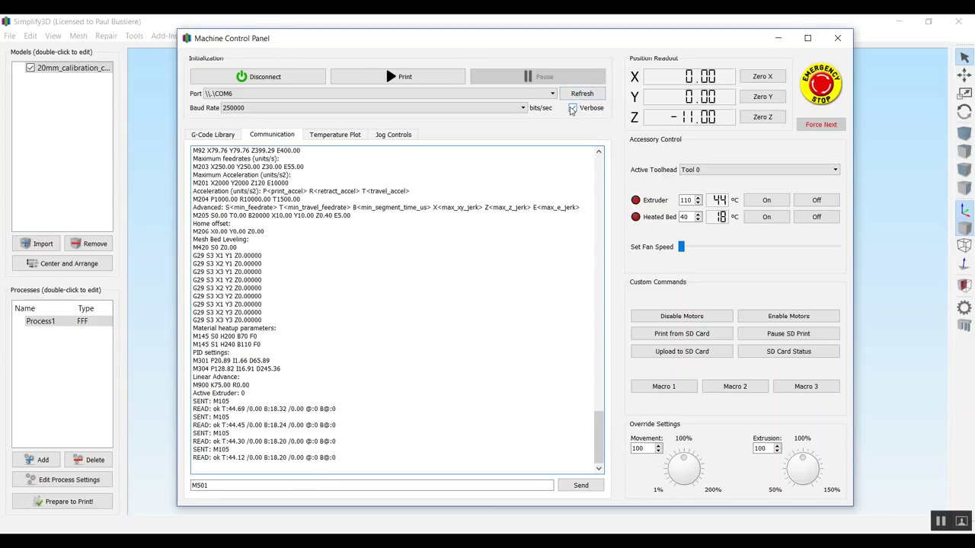
pyautogui.click(572, 110)
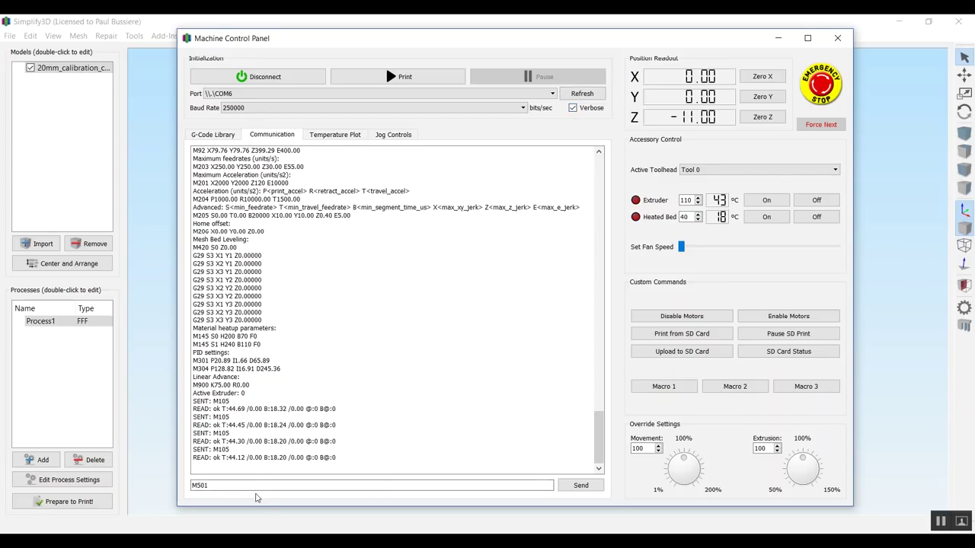
pyautogui.click(591, 492)
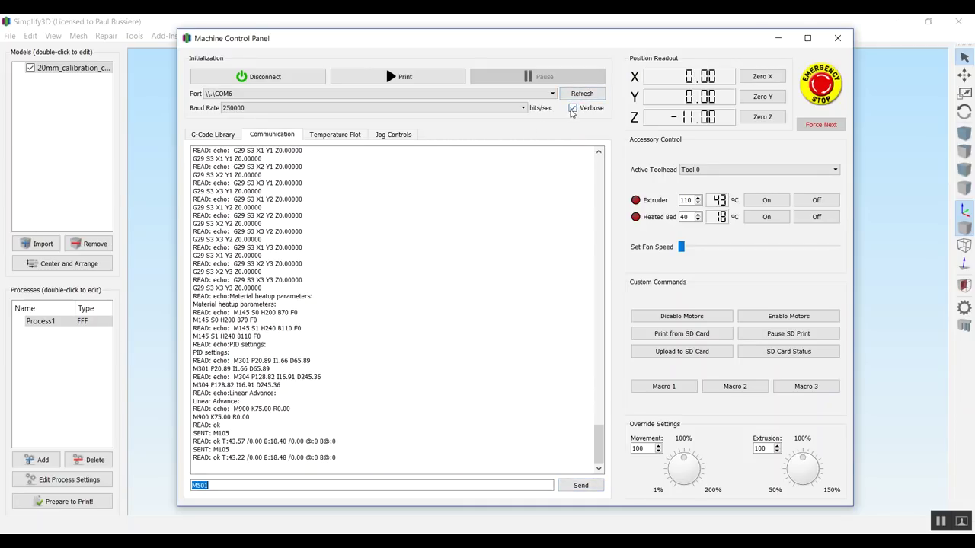
pyautogui.click(572, 107)
pyautogui.moveTo(198, 354); pyautogui.dragTo(319, 359)
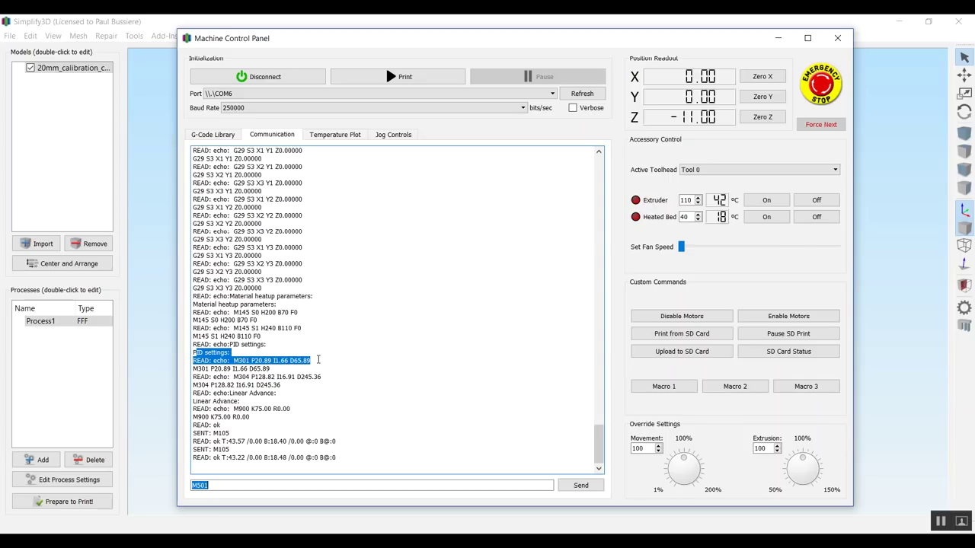
pyautogui.click(355, 347)
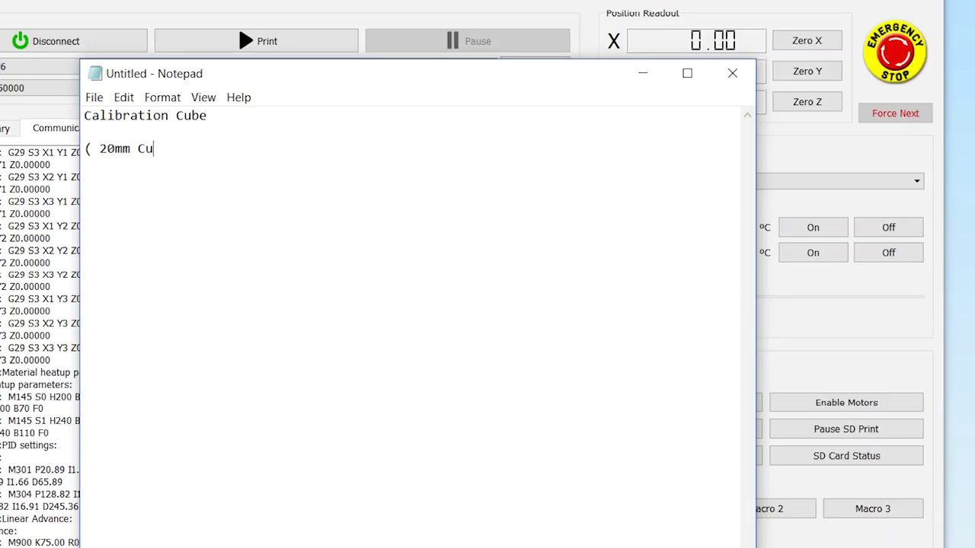
# - Note '( 20mm Cube * 399.29)' and 'Measured side 19.61' under the Calibration Cube heading
pyautogui.write('be')
pyautogui.write('*')
pyautogui.write(' 399')
pyautogui.write('.29) ')
pyautogui.write('---------------------')
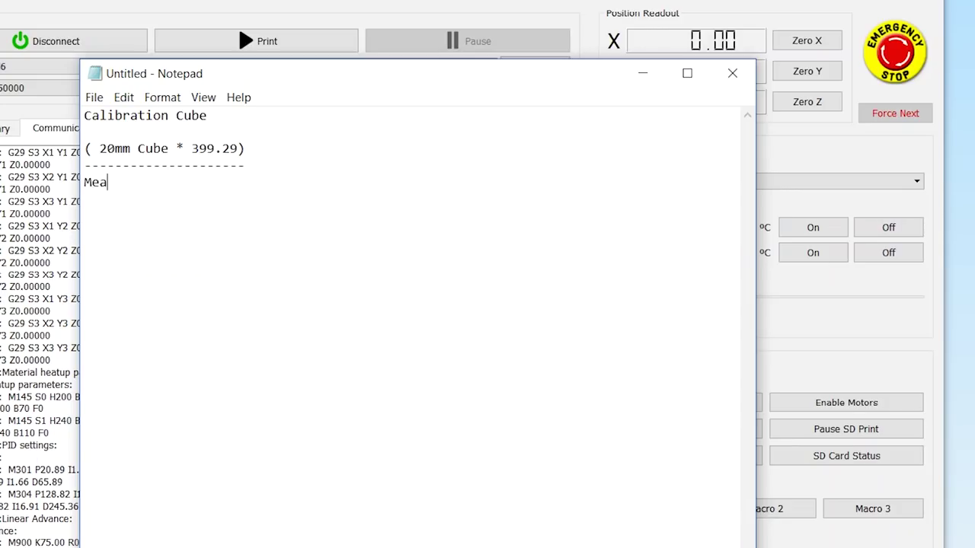
pyautogui.write('sured side  19.61')
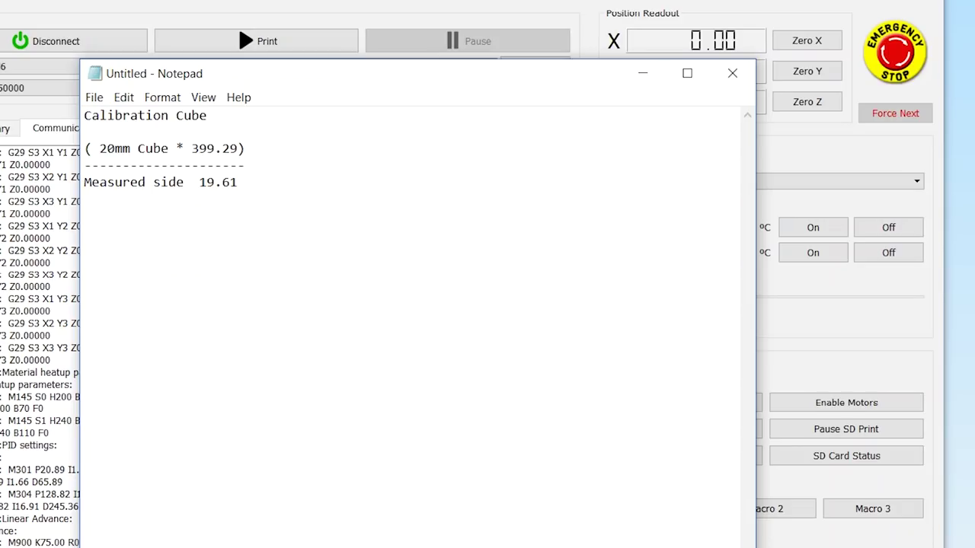
pyautogui.press('super+e')
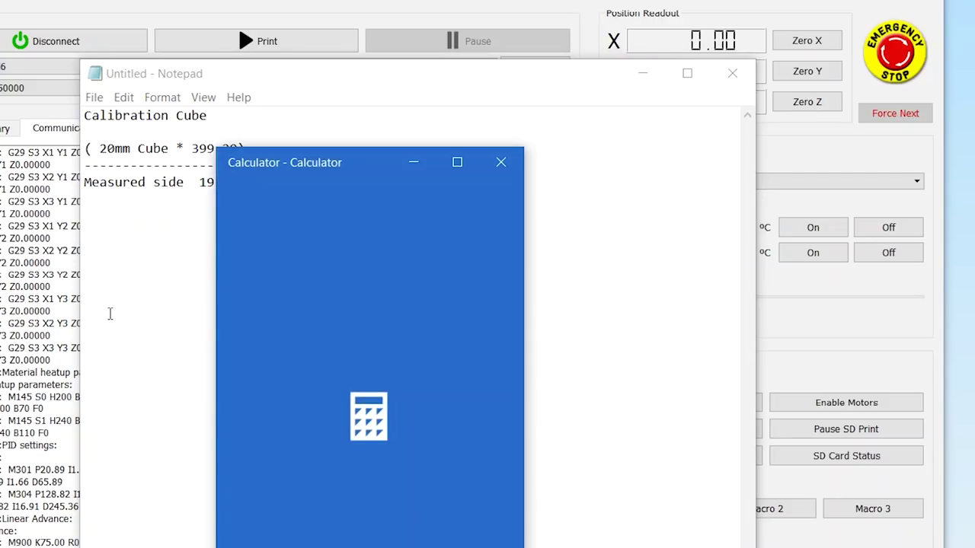
# - Place Calculator beside the notes and multiply 20 by 399.29
pyautogui.moveTo(352, 180); pyautogui.dragTo(500, 60)
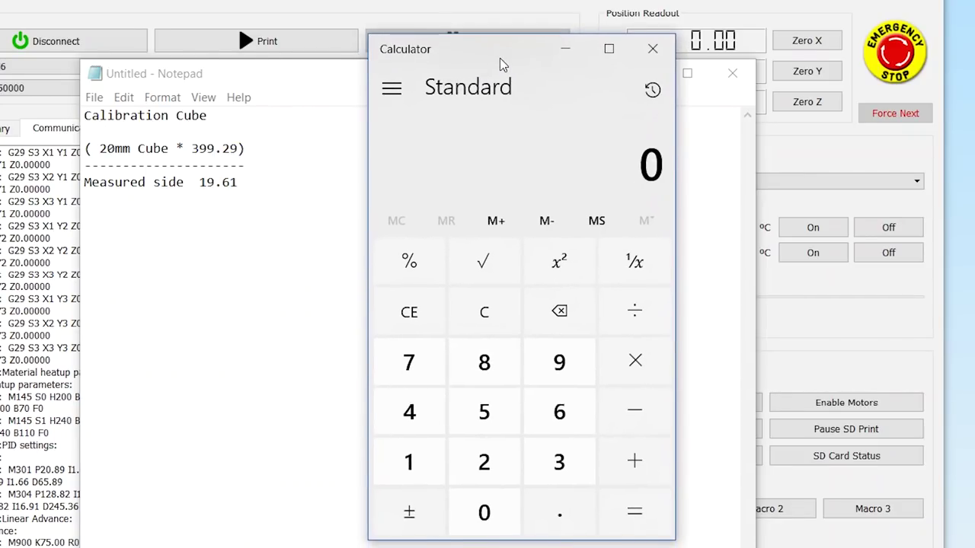
pyautogui.click(494, 463)
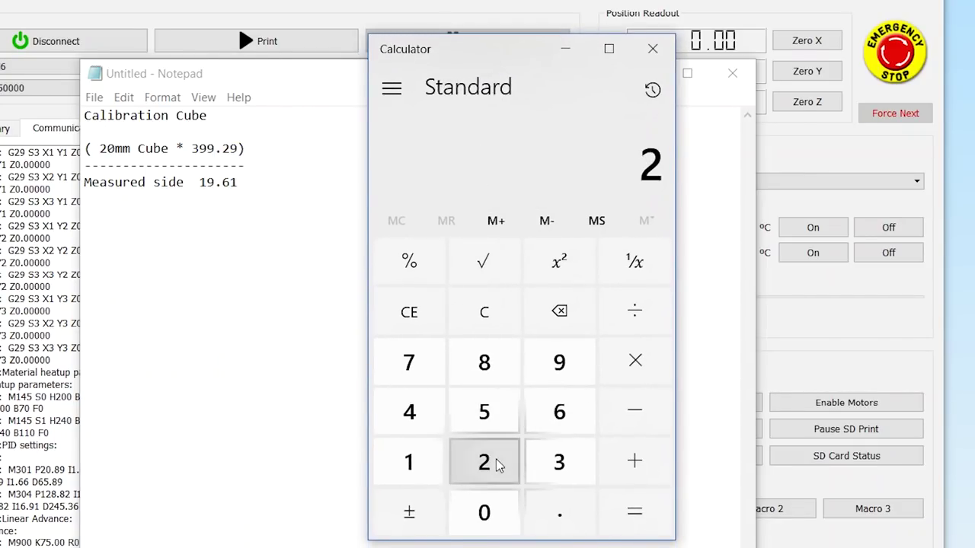
pyautogui.click(490, 514)
pyautogui.click(635, 361)
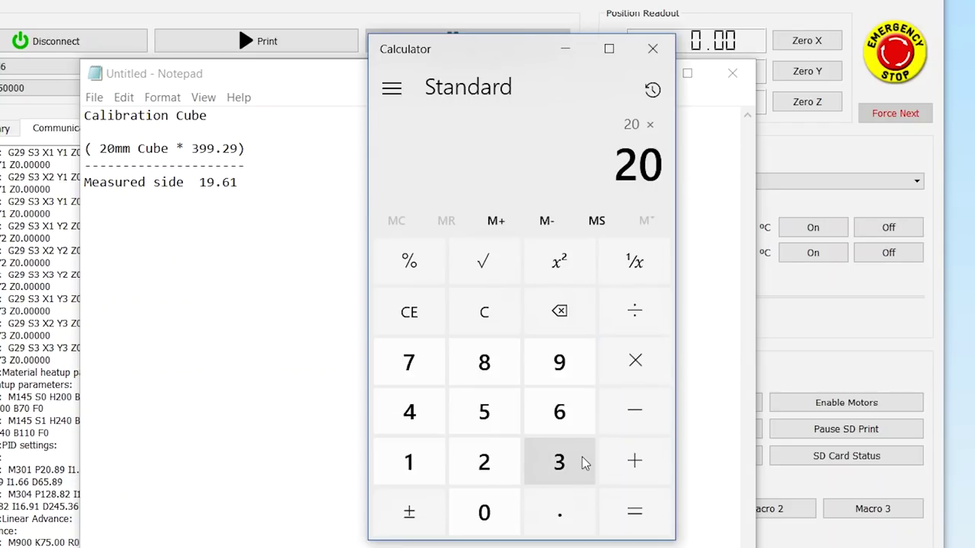
pyautogui.click(559, 462)
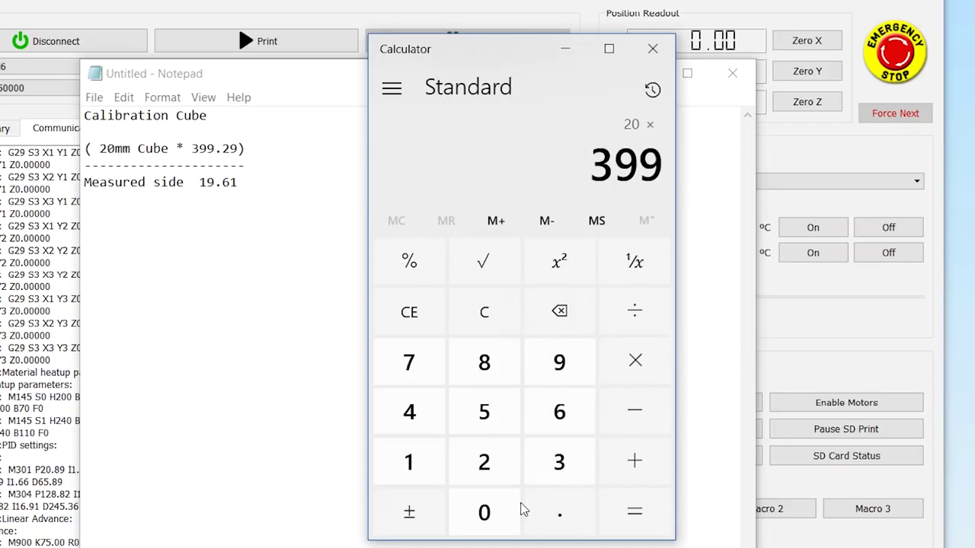
pyautogui.click(556, 515)
pyautogui.click(485, 457)
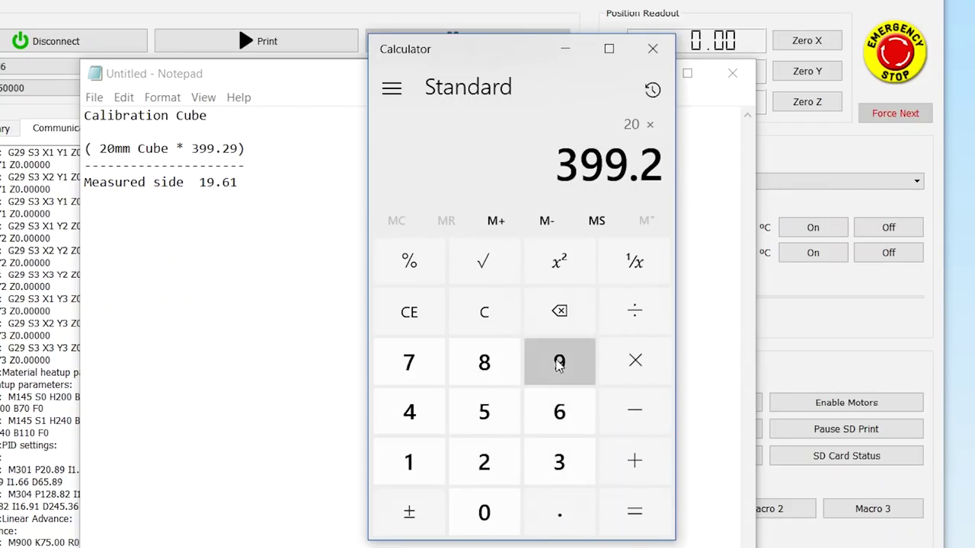
pyautogui.click(559, 361)
pyautogui.click(638, 514)
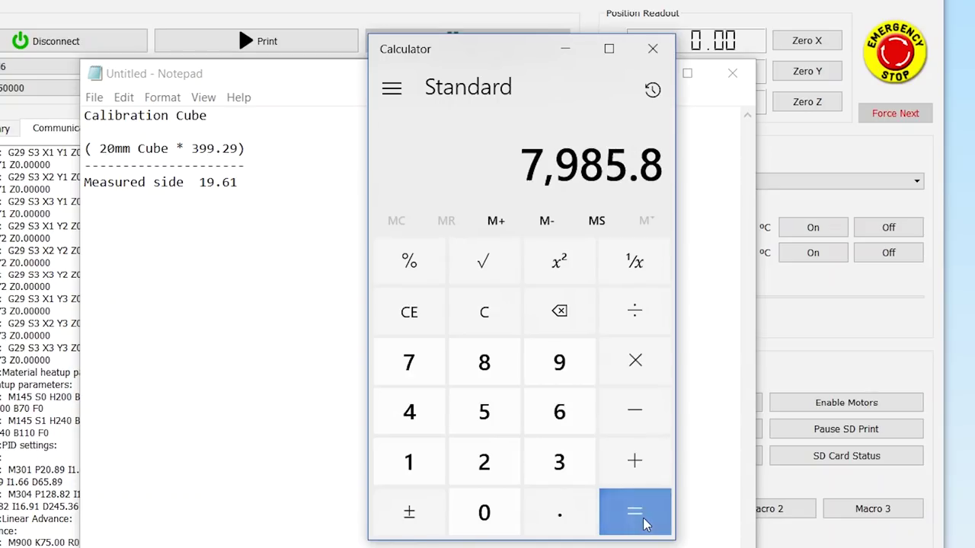
# - Divide the product by the measured 19.61 to get 407.2310045894952
pyautogui.click(634, 324)
pyautogui.click(440, 459)
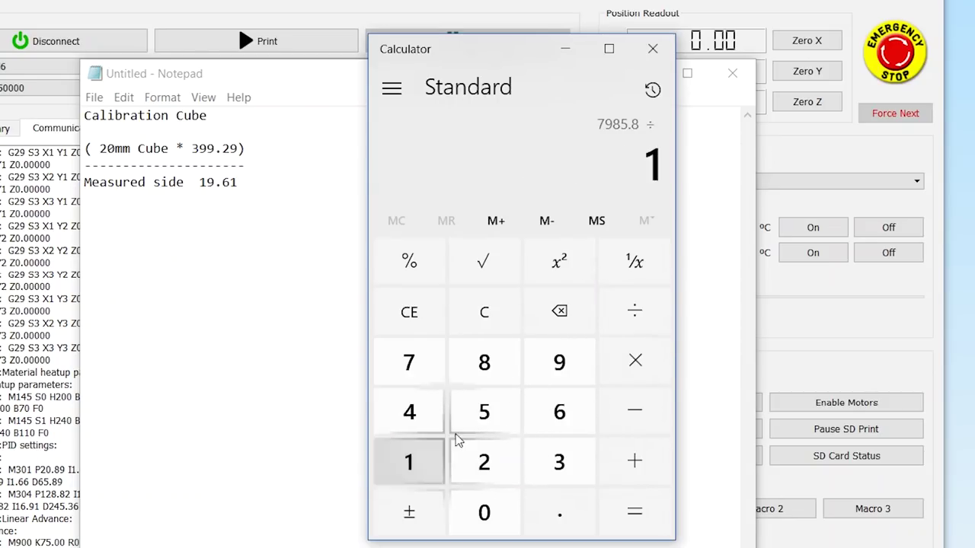
pyautogui.click(570, 374)
pyautogui.click(562, 527)
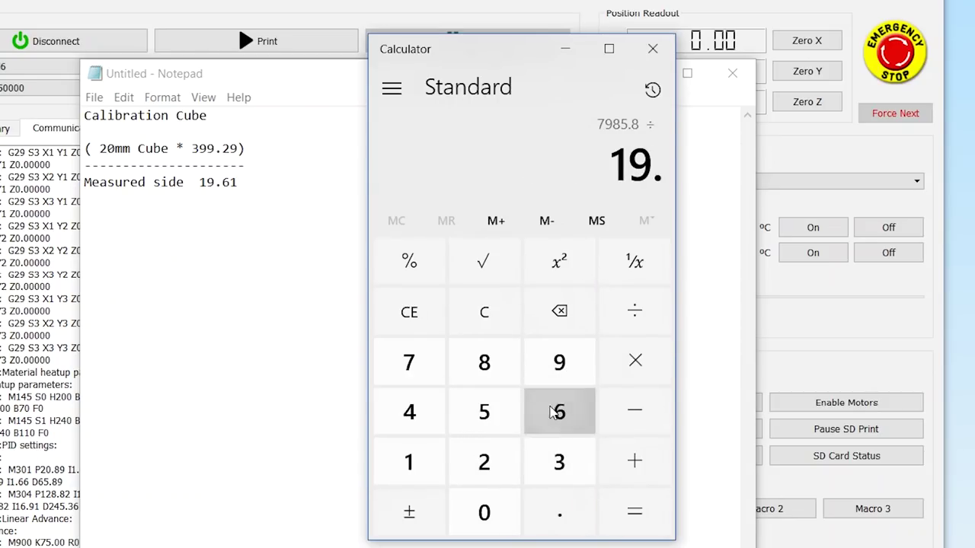
pyautogui.click(556, 411)
pyautogui.click(437, 475)
pyautogui.click(642, 524)
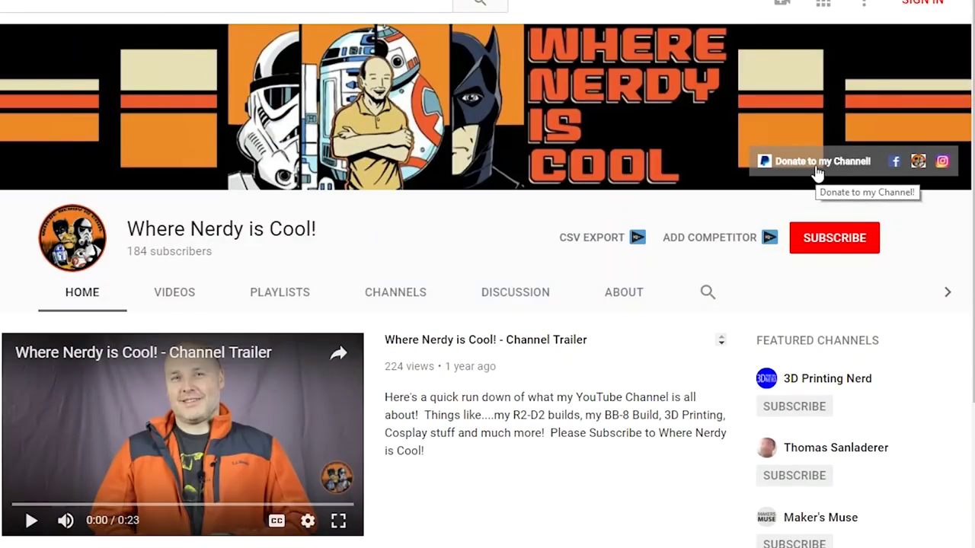
# - Bring up the channel's PayPal donation form and choose the Other Amount option
pyautogui.click(816, 172)
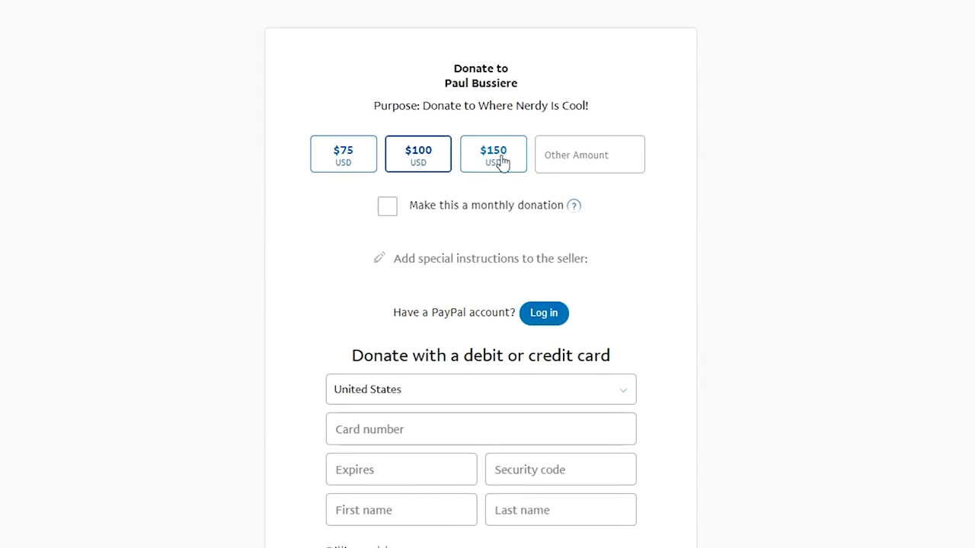
pyautogui.click(568, 154)
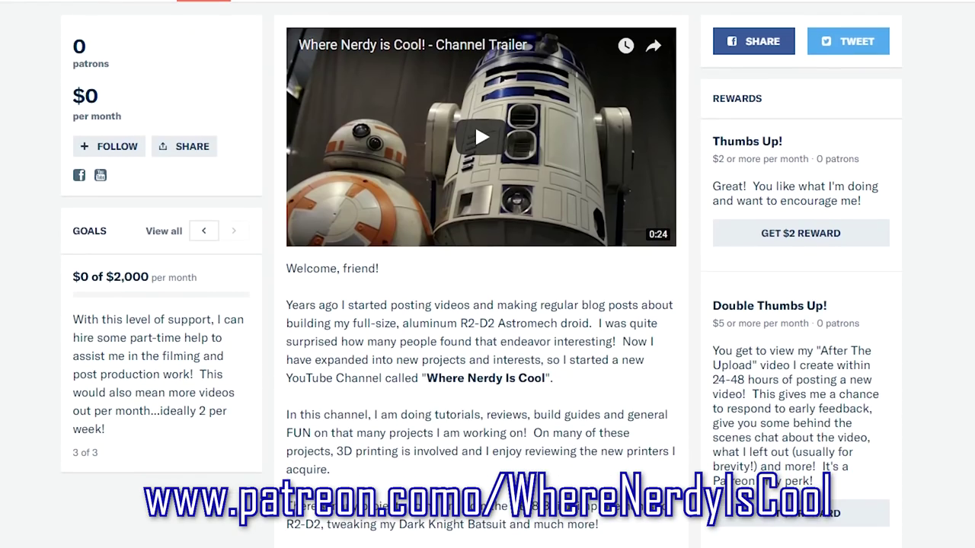
pyautogui.scroll(-3, 487, 305)
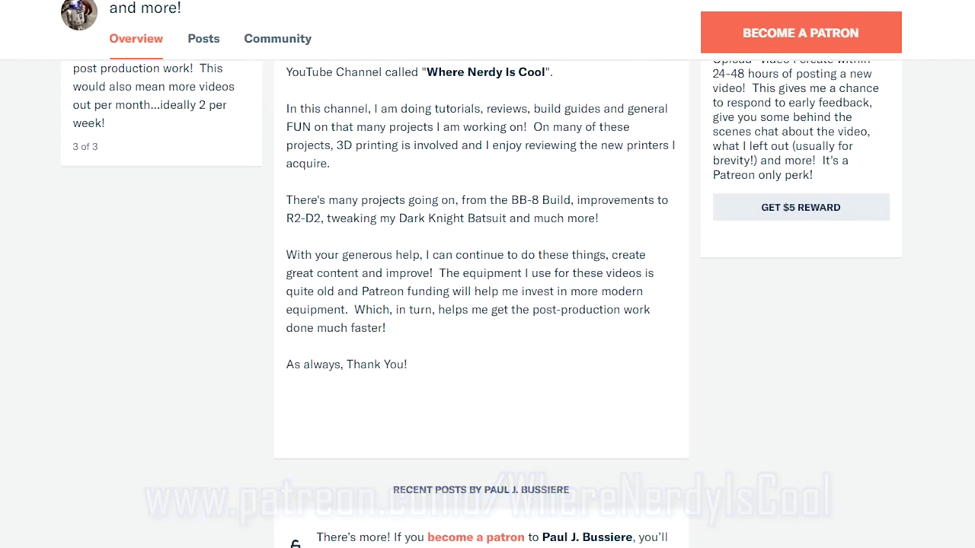